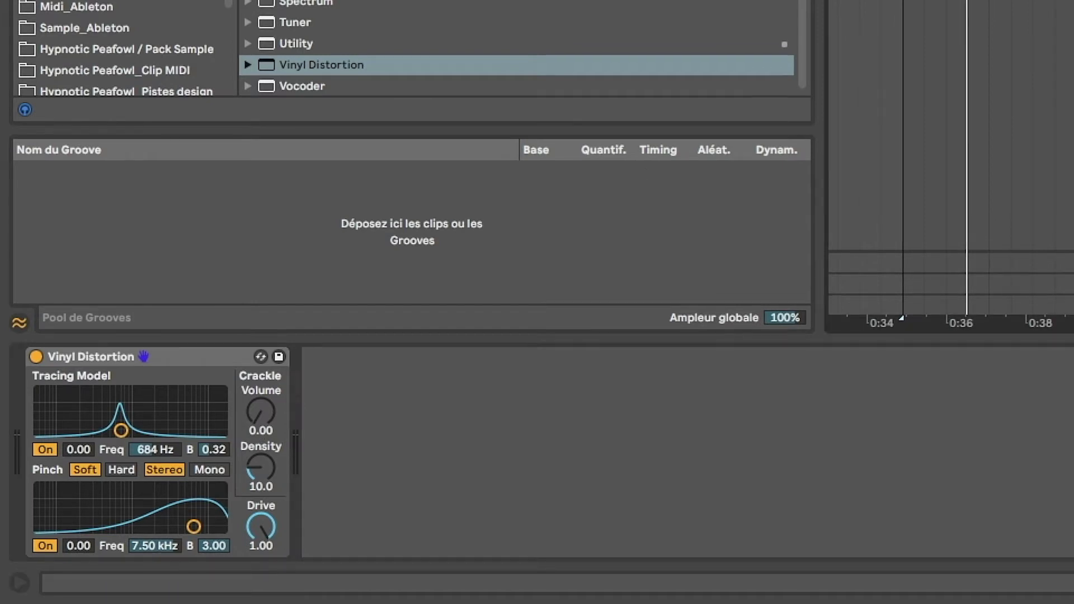
pyautogui.press('Delete')
pyautogui.press('super+z')
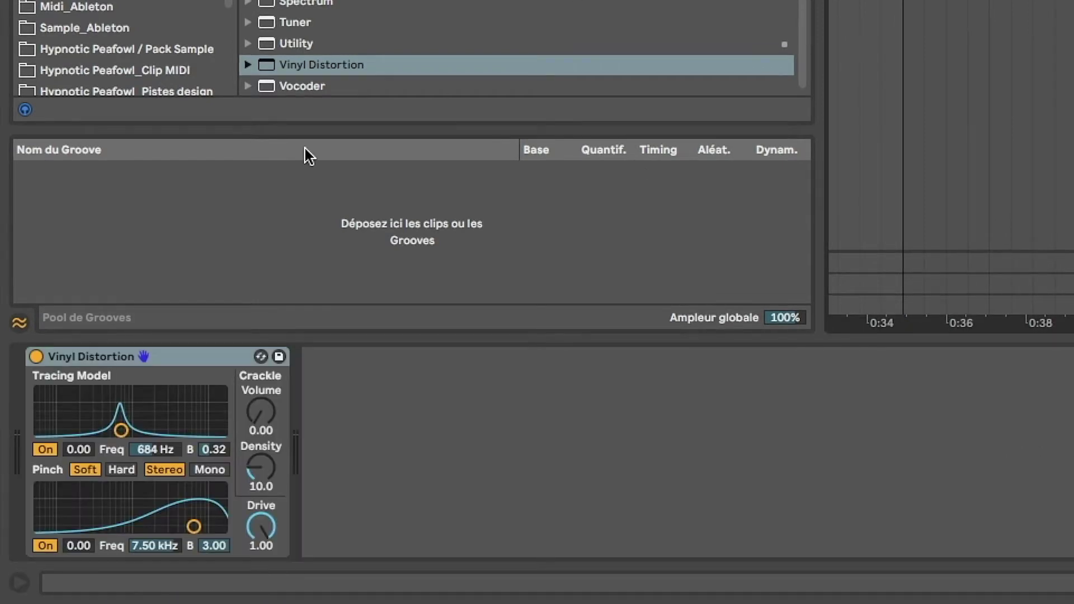
pyautogui.click(301, 67)
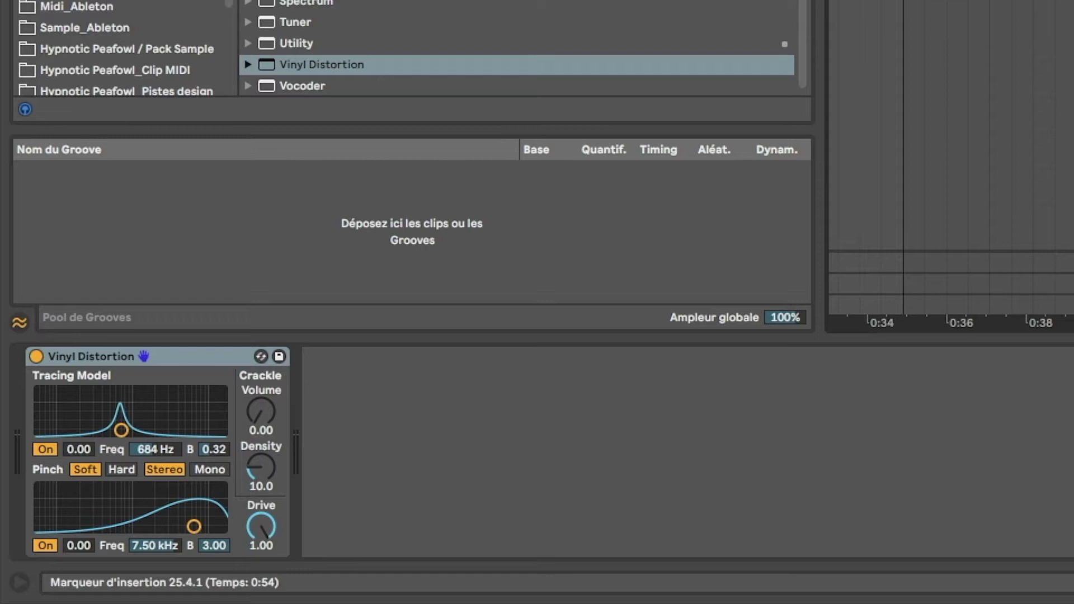
# Raise the Vinyl Distortion Crackle Volume to about 0.94 and the Density to about 47.2.
pyautogui.moveTo(259, 410); pyautogui.dragTo(260, 400)
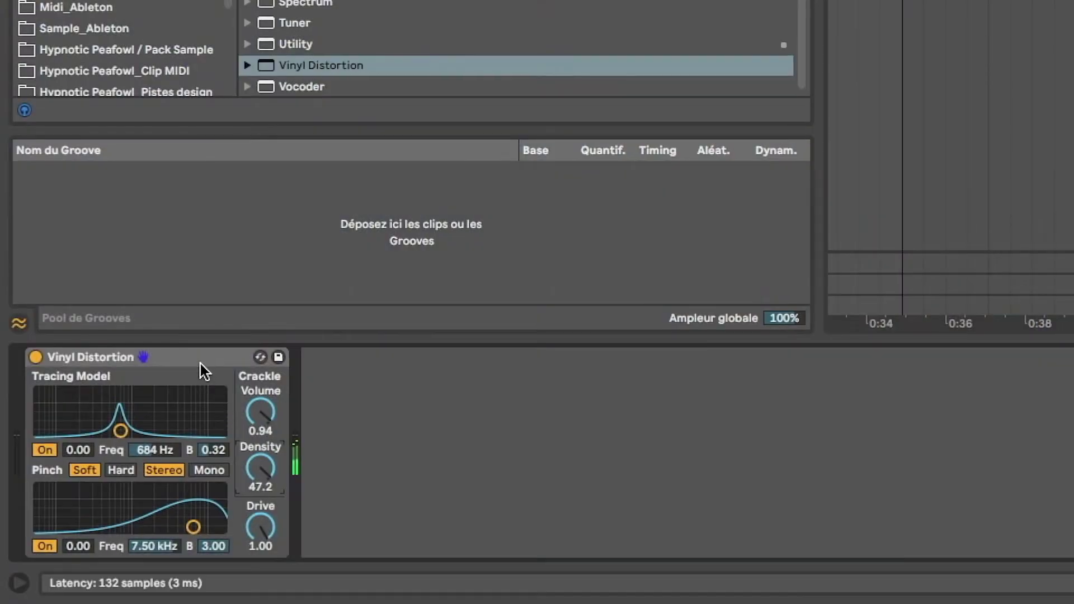
# Delete the Vinyl Distortion device and load a fresh default instance onto the track.
pyautogui.click(200, 361)
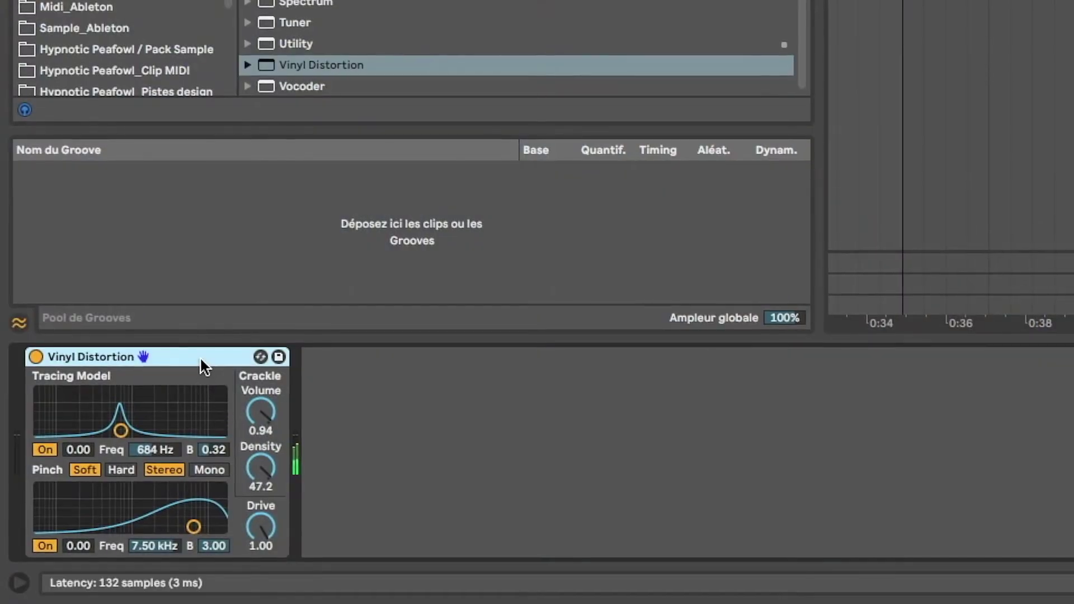
pyautogui.press('Delete')
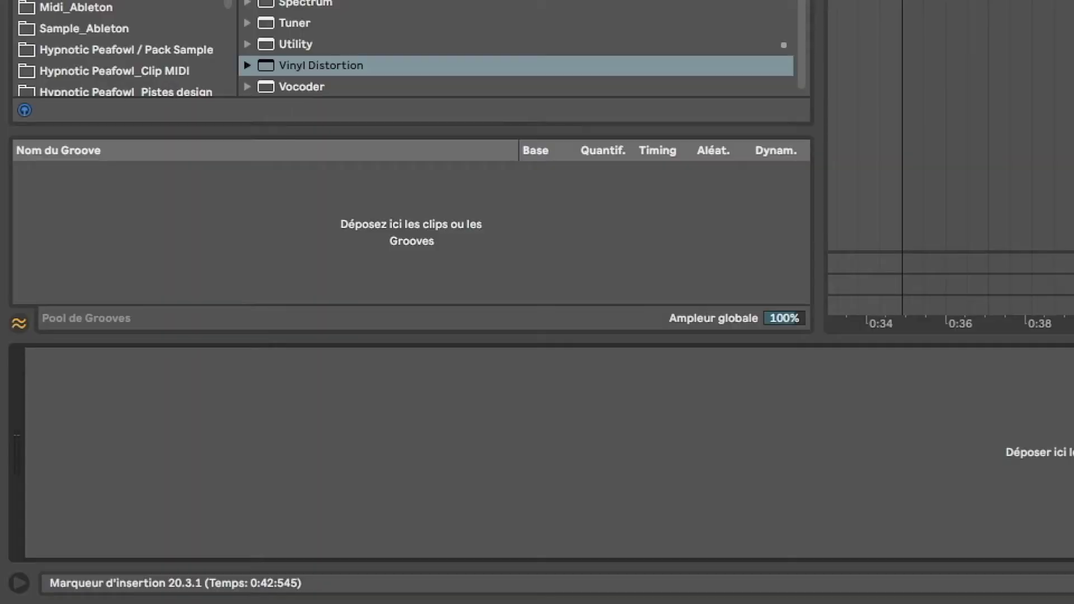
pyautogui.press('Return')
pyautogui.click(57, 351)
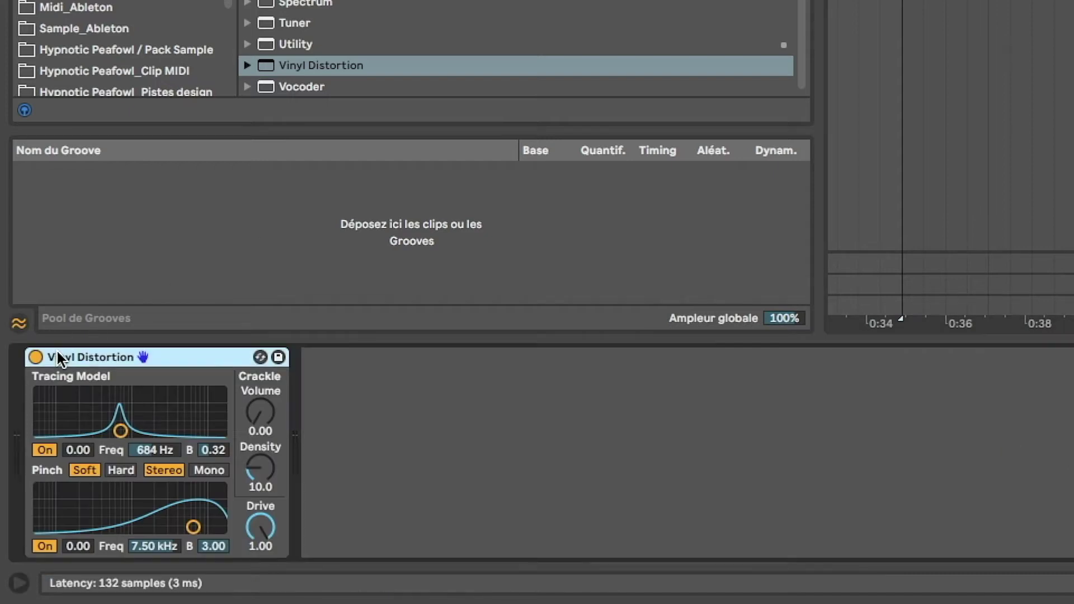
# Turn off the Pinch section of Vinyl Distortion, leaving only the Tracing Model active.
pyautogui.click(46, 546)
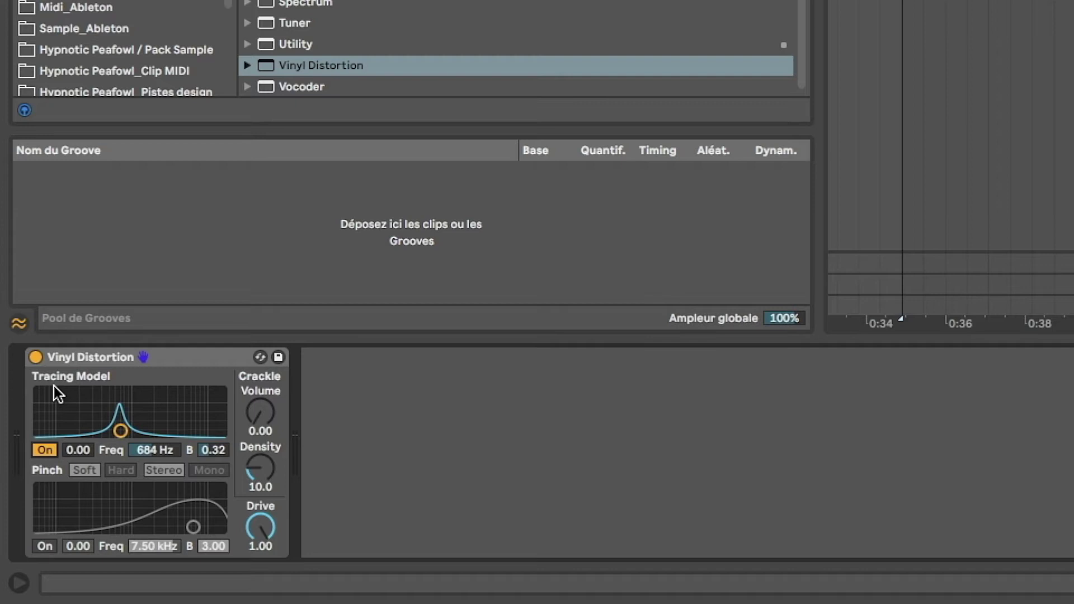
pyautogui.click(46, 546)
pyautogui.click(48, 545)
pyautogui.click(75, 354)
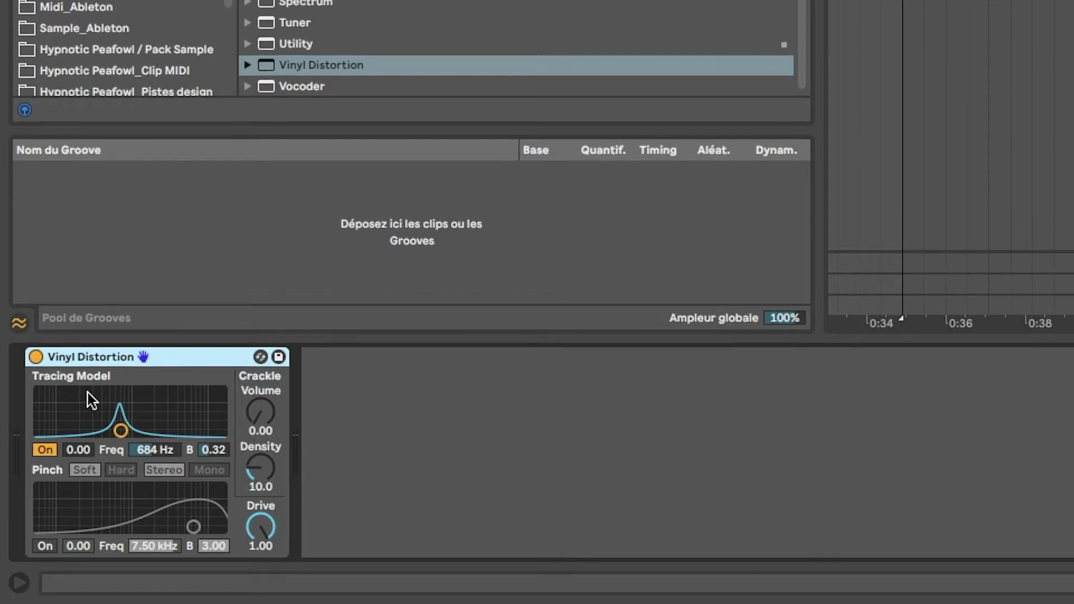
# Set the Tracing Model amount to 1.00, its frequency to about 1.37 kHz and its bandwidth to 0.10.
pyautogui.moveTo(121, 431)
pyautogui.mouseDown()
pyautogui.moveTo(58, 402)
pyautogui.moveTo(216, 415)
pyautogui.moveTo(52, 422)
pyautogui.moveTo(204, 391)
pyautogui.moveTo(180, 431)
pyautogui.moveTo(110, 429)
pyautogui.mouseUp()
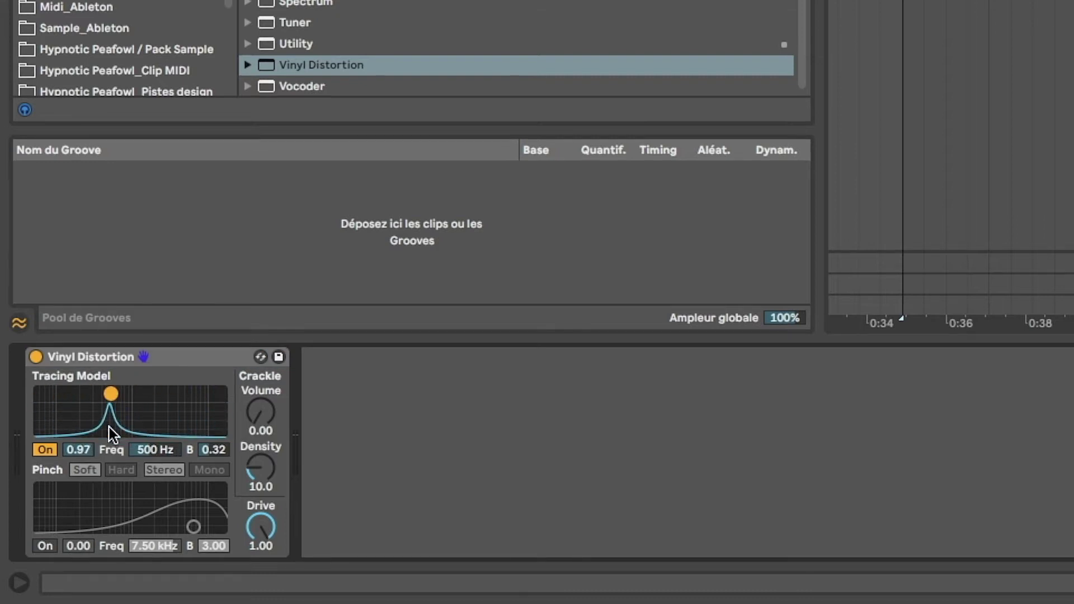
pyautogui.moveTo(210, 449)
pyautogui.mouseDown()
pyautogui.moveTo(210, 414)
pyautogui.moveTo(210, 449)
pyautogui.moveTo(155, 425)
pyautogui.moveTo(155, 406)
pyautogui.moveTo(155, 439)
pyautogui.mouseUp()
pyautogui.moveTo(77, 449)
pyautogui.mouseDown()
pyautogui.moveTo(78, 493)
pyautogui.moveTo(78, 437)
pyautogui.mouseUp()
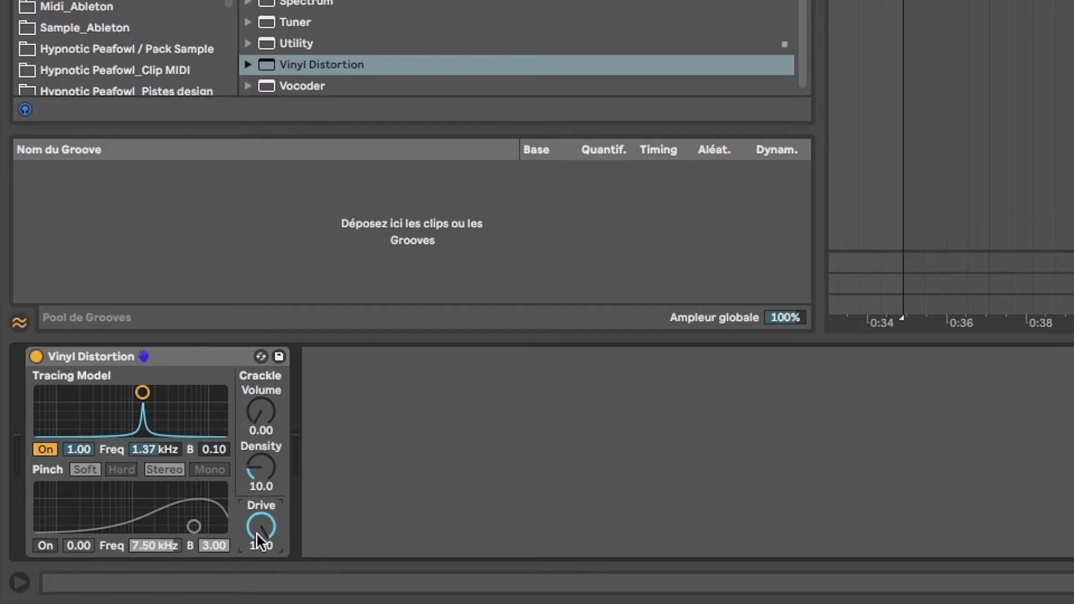
# During playback, set the Tracing Model amount to 1.00, its frequency to about 241 Hz and its bandwidth to about 1.09.
pyautogui.moveTo(142, 392); pyautogui.dragTo(136, 428)
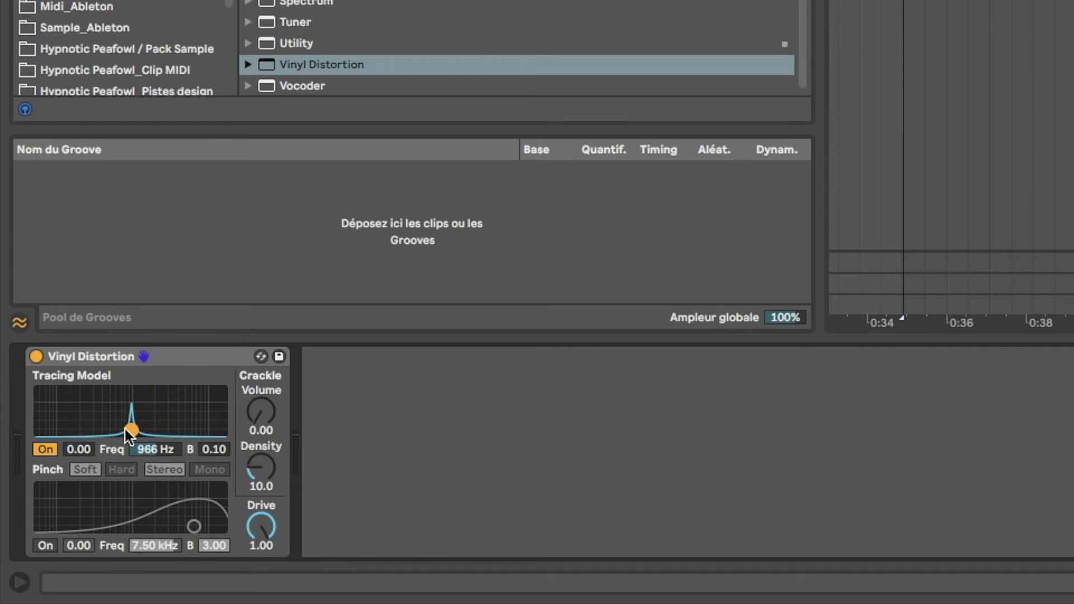
pyautogui.press('space')
pyautogui.click(37, 356)
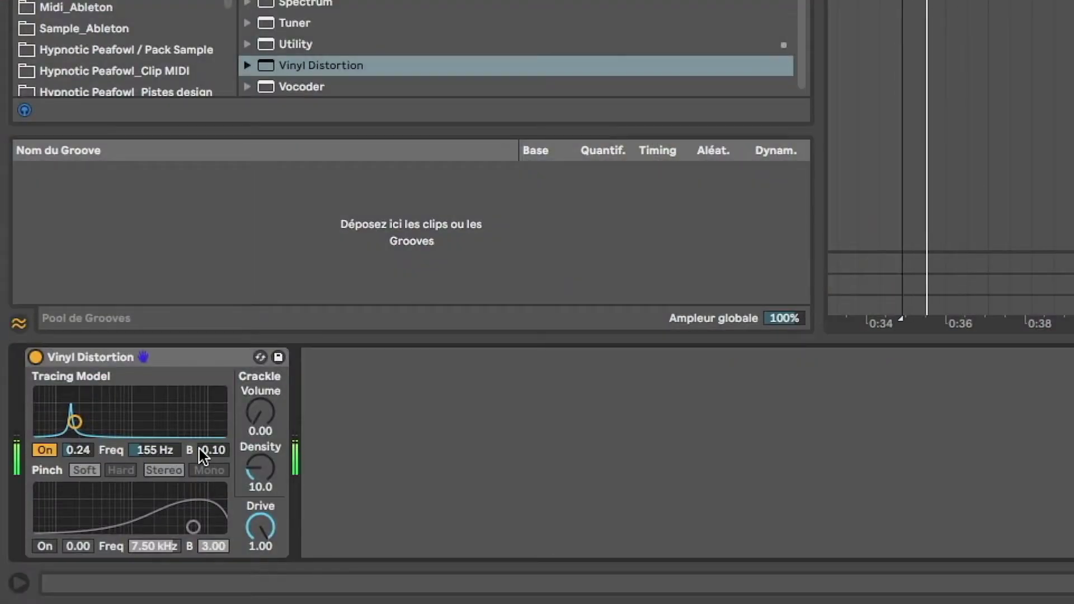
pyautogui.moveTo(200, 448); pyautogui.dragTo(199, 417)
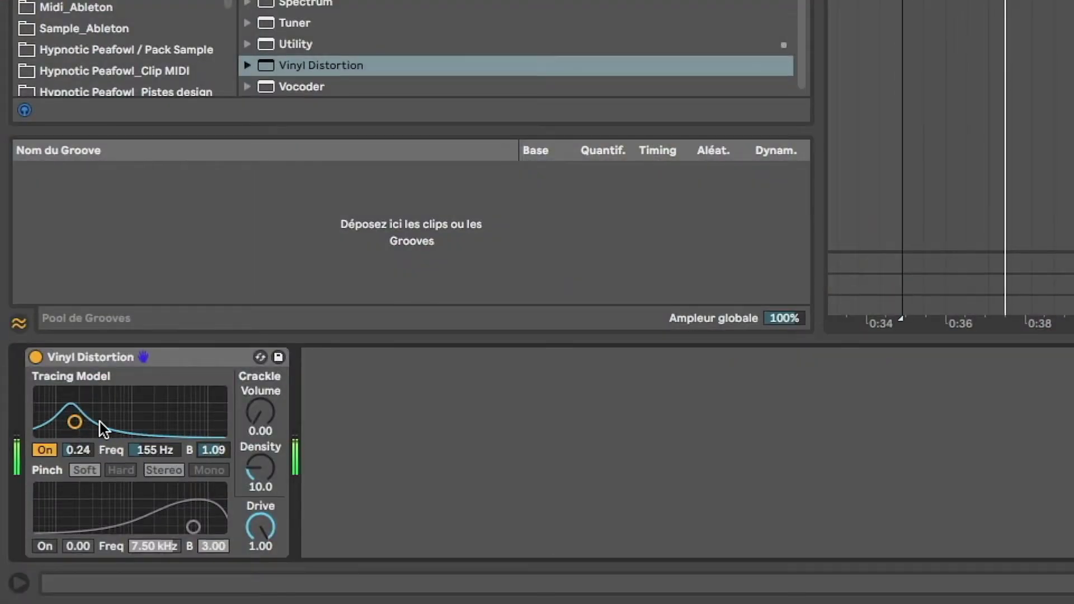
pyautogui.moveTo(74, 422)
pyautogui.mouseDown()
pyautogui.moveTo(71, 393)
pyautogui.moveTo(89, 393)
pyautogui.mouseUp()
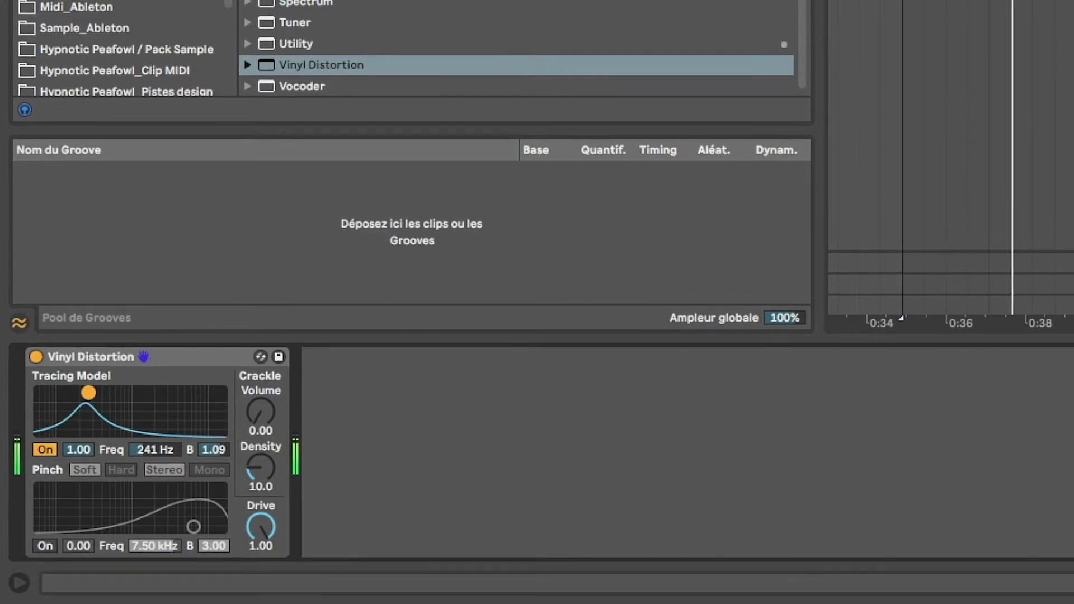
# Bypass and re-enable Vinyl Distortion repeatedly to compare the sound with and without the Tracing Model effect.
pyautogui.click(35, 357)
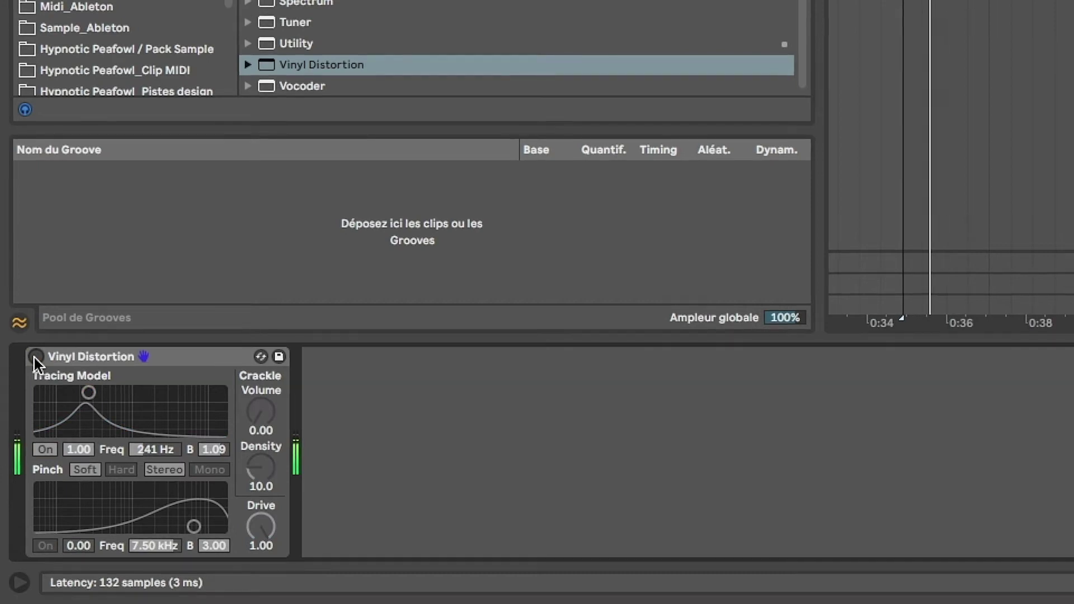
pyautogui.click(35, 357)
pyautogui.click(36, 357)
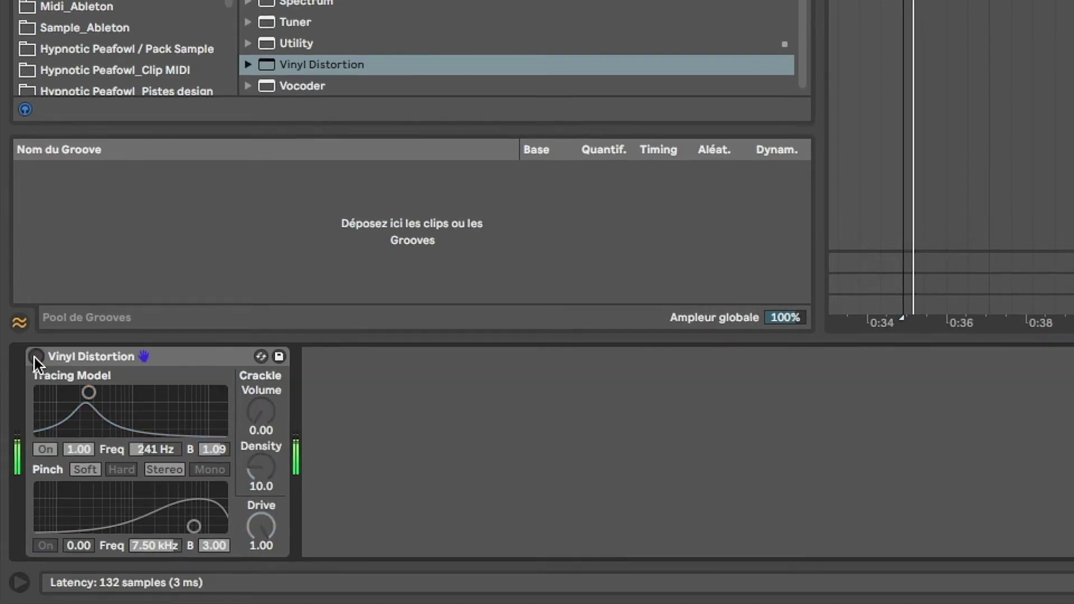
pyautogui.click(35, 357)
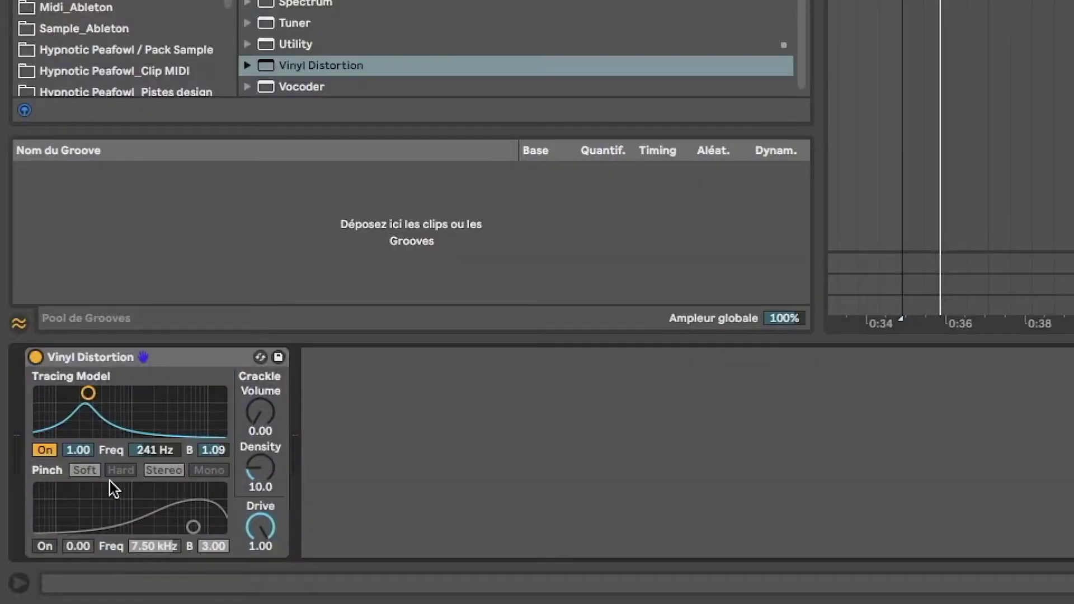
# Adjust the Tracing Model to about 0.91 at 250 Hz, and disable it in favour of the Pinch section.
pyautogui.moveTo(88, 394)
pyautogui.mouseDown()
pyautogui.moveTo(203, 390)
pyautogui.moveTo(89, 397)
pyautogui.mouseUp()
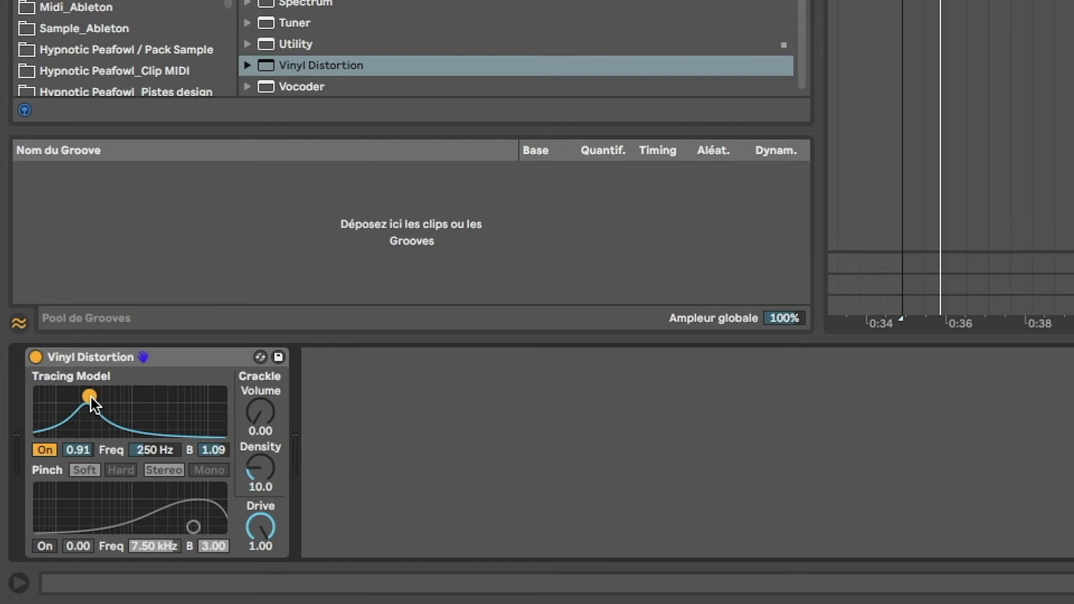
pyautogui.click(45, 451)
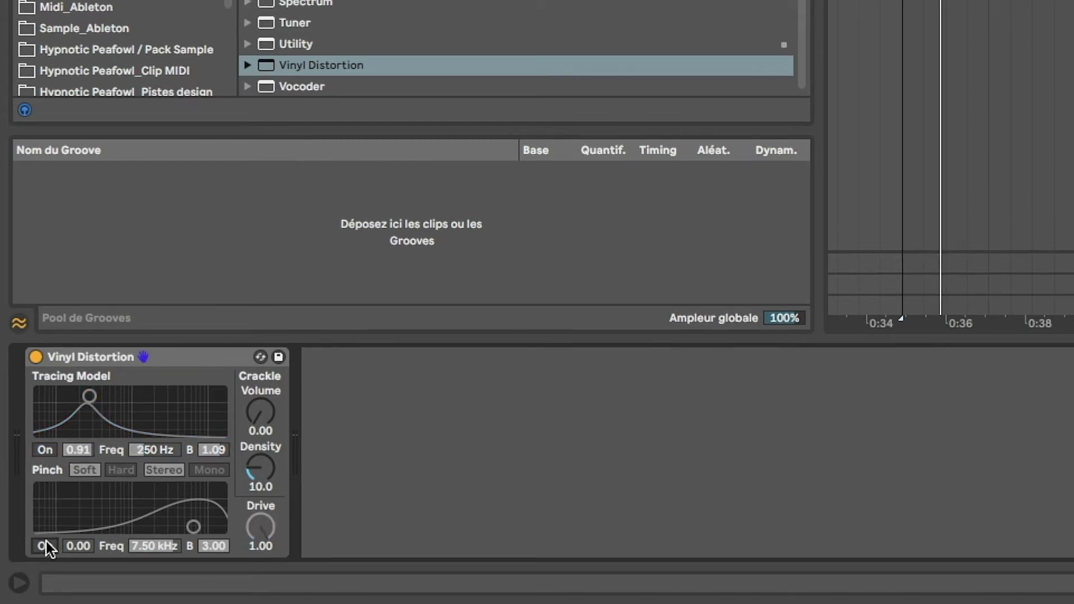
pyautogui.click(46, 543)
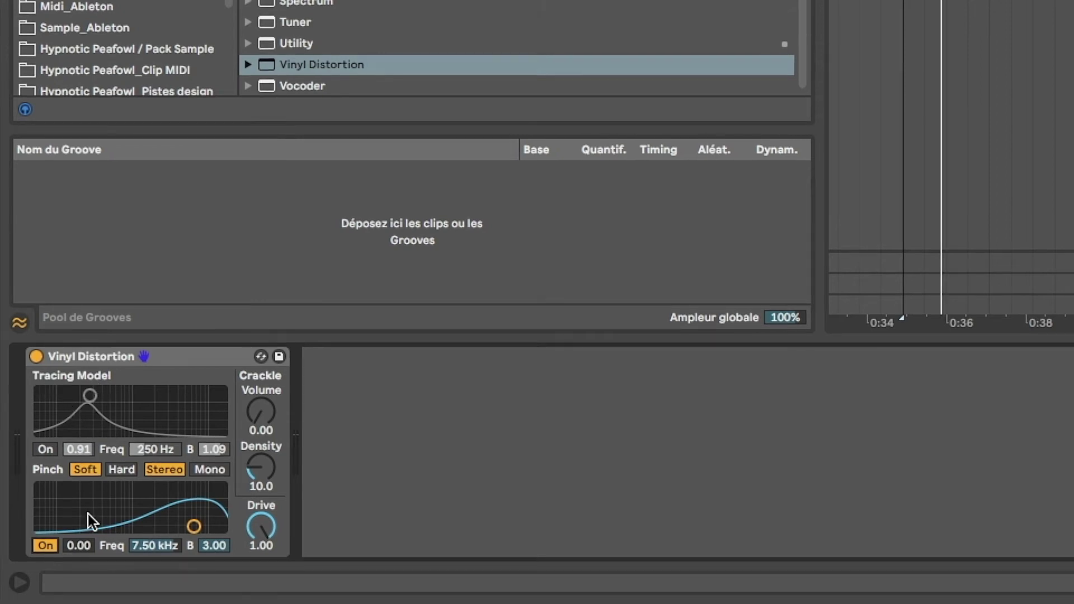
# Set the Pinch amount to about 0.91, its frequency to about 5.01 kHz and its bandwidth to about 0.73.
pyautogui.moveTo(193, 529)
pyautogui.mouseDown()
pyautogui.moveTo(206, 511)
pyautogui.moveTo(203, 522)
pyautogui.mouseUp()
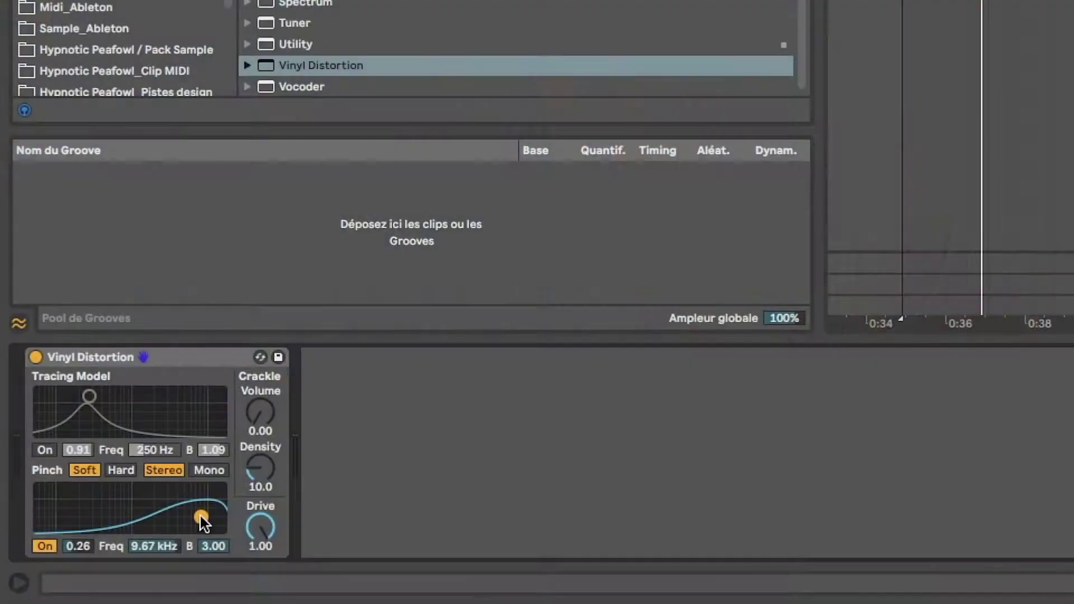
pyautogui.moveTo(201, 516); pyautogui.dragTo(173, 490)
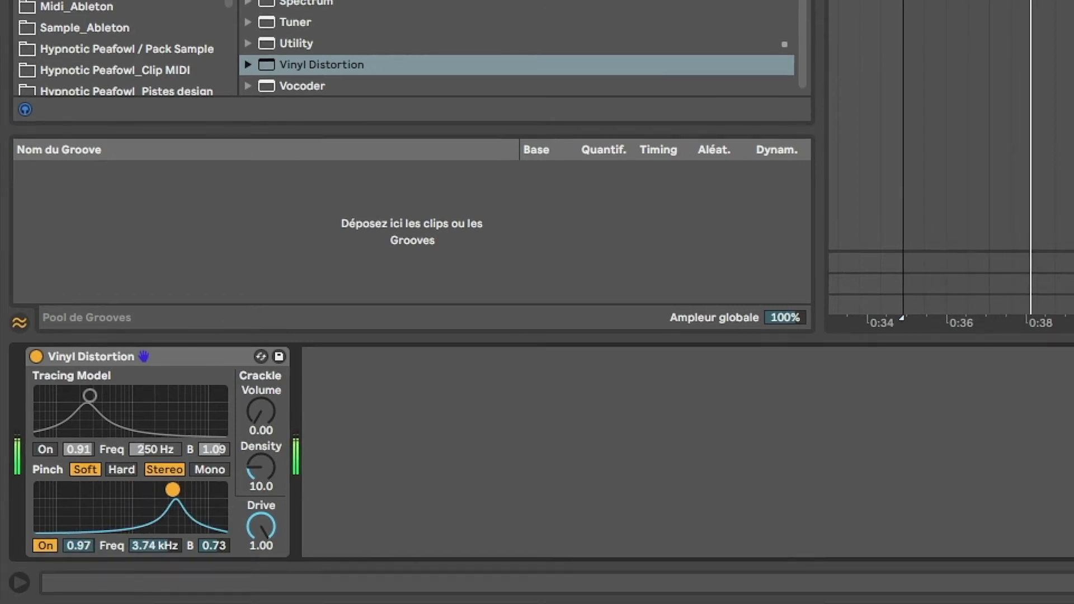
pyautogui.moveTo(173, 491); pyautogui.dragTo(180, 492)
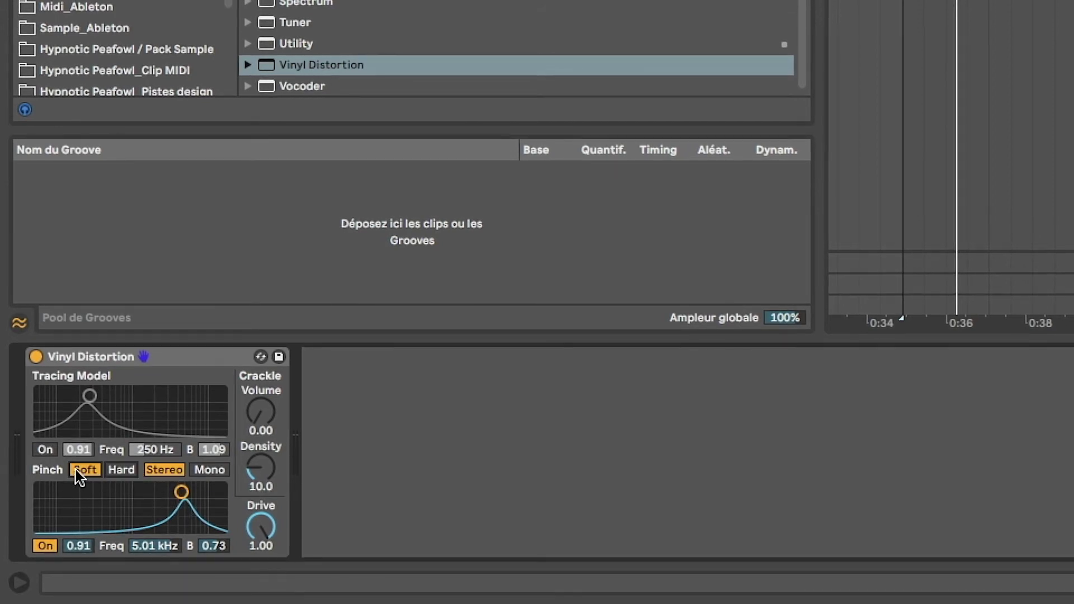
# Compare the Hard and Soft pinch modes and the Mono and Stereo options, ending on Soft and Stereo.
pyautogui.click(121, 470)
pyautogui.click(211, 470)
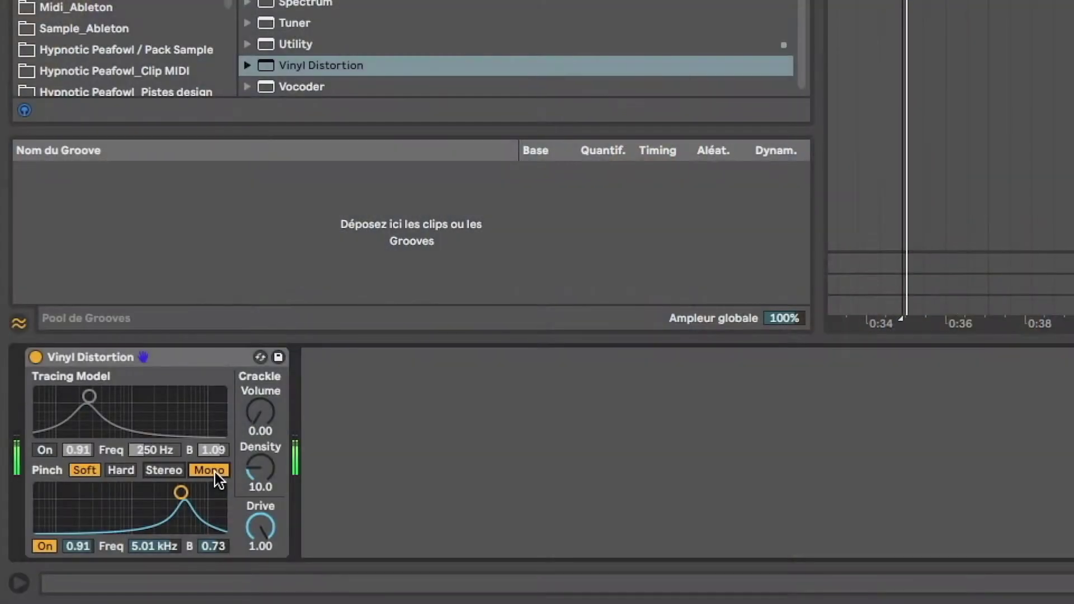
pyautogui.click(172, 472)
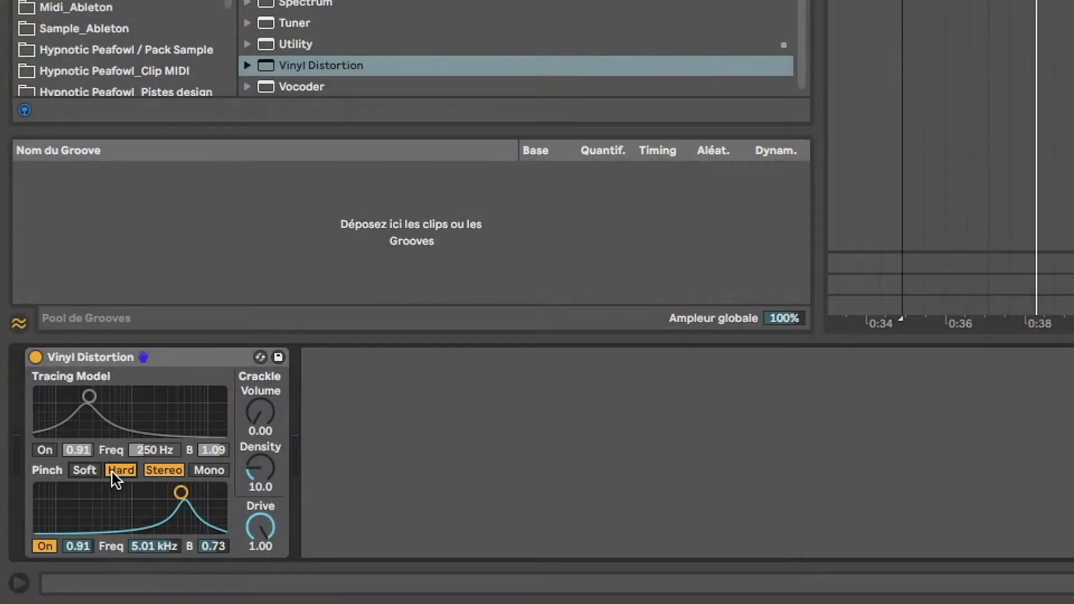
pyautogui.click(78, 470)
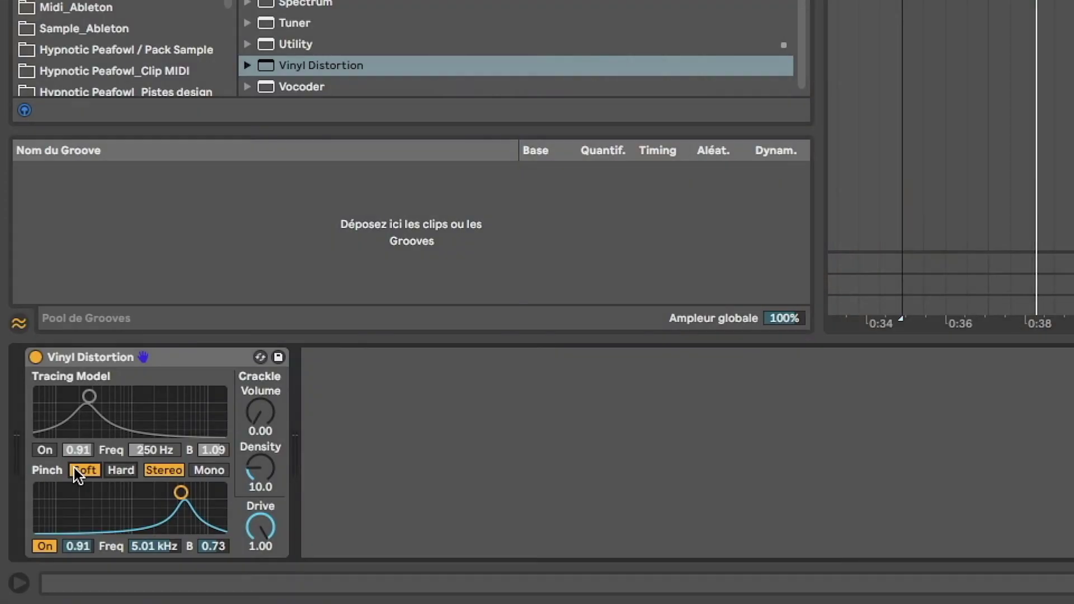
pyautogui.click(126, 474)
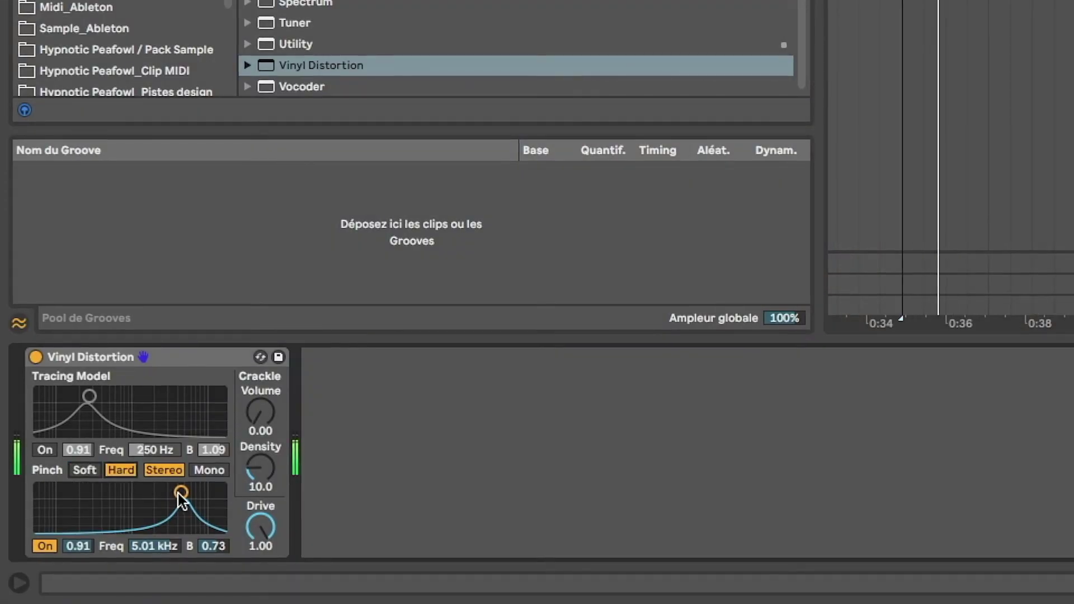
pyautogui.click(86, 471)
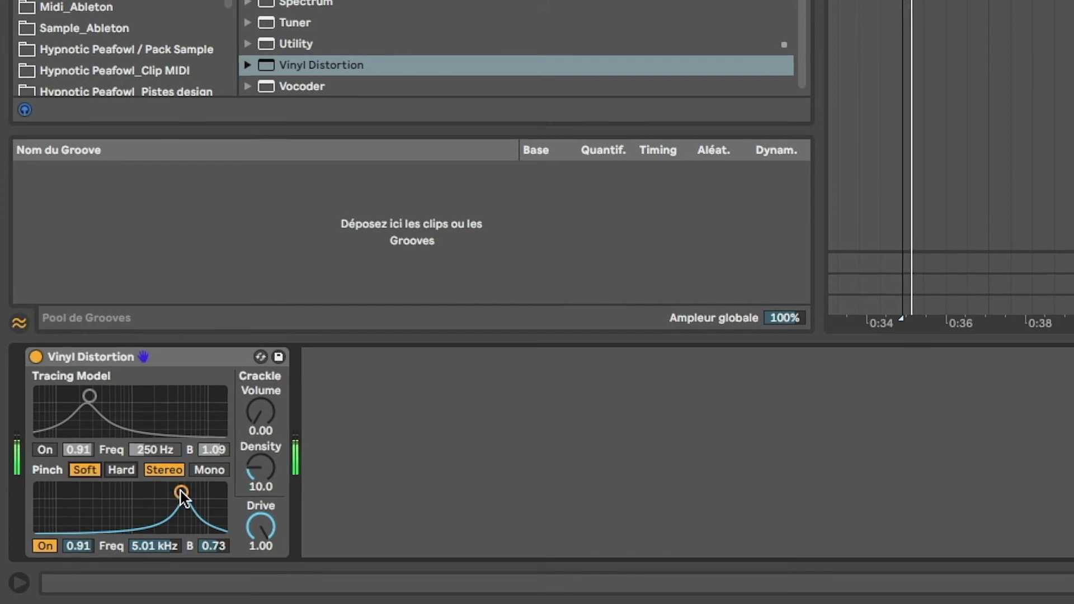
# Set the Pinch amount to 1.00 at about 695 Hz and choose Hard mode after comparing it with Soft.
pyautogui.moveTo(173, 489); pyautogui.dragTo(119, 476)
pyautogui.click(118, 469)
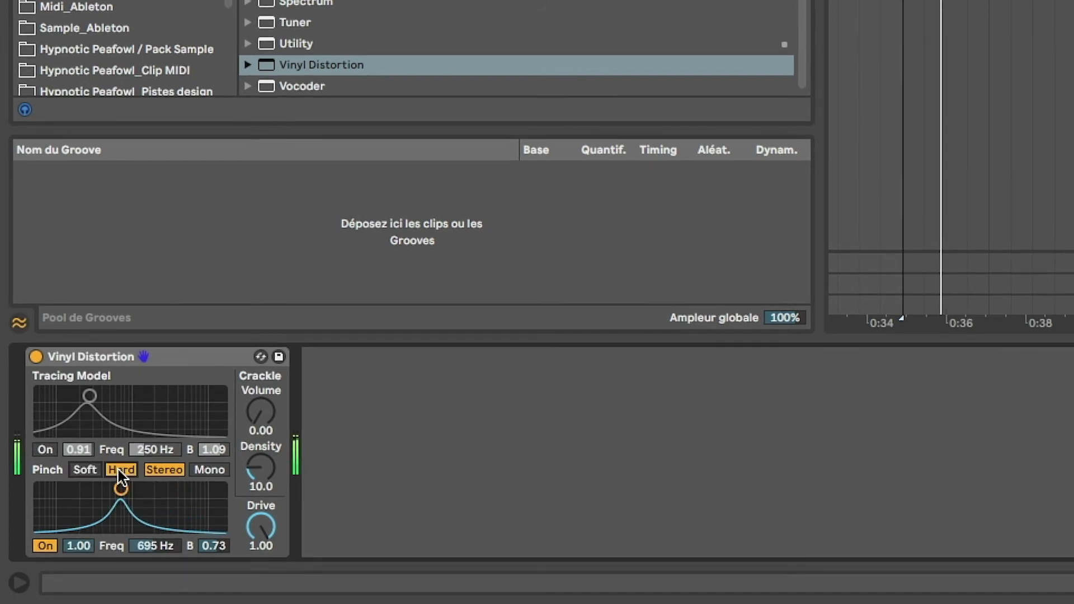
pyautogui.click(93, 470)
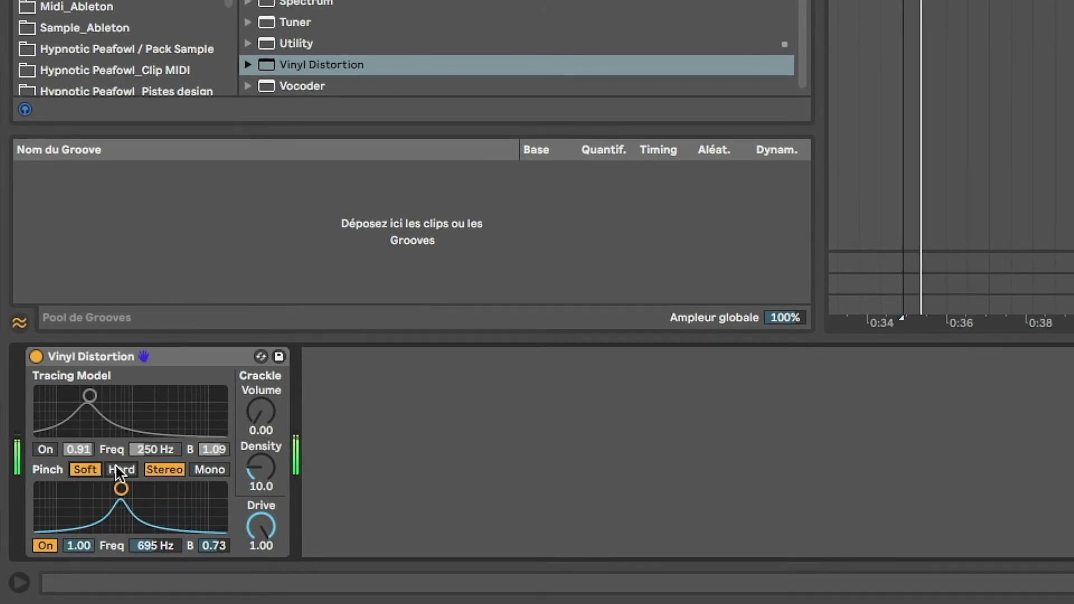
pyautogui.click(117, 468)
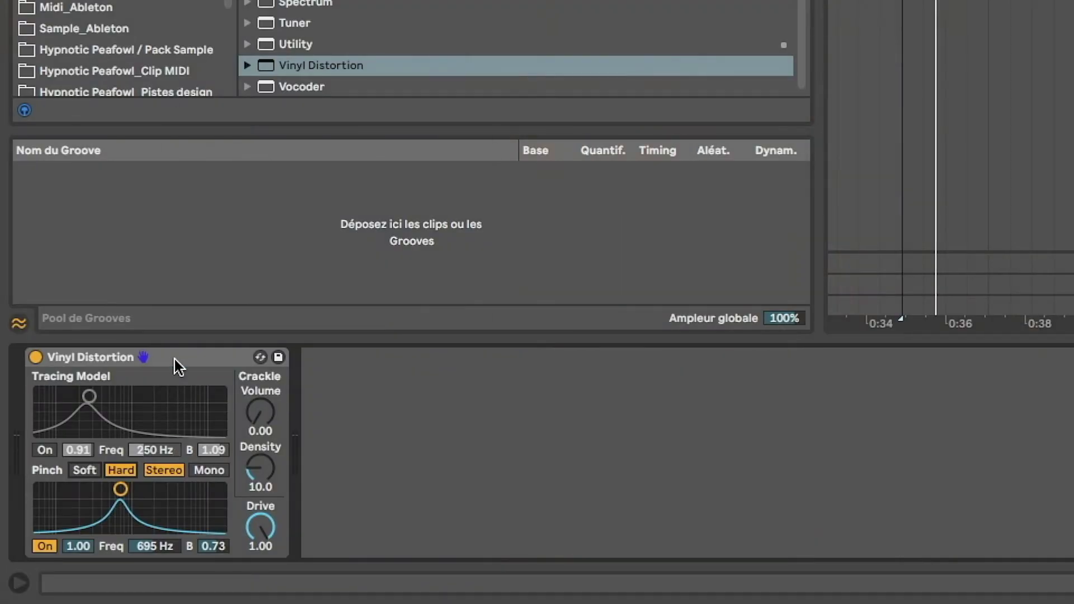
pyautogui.rightClick(174, 359)
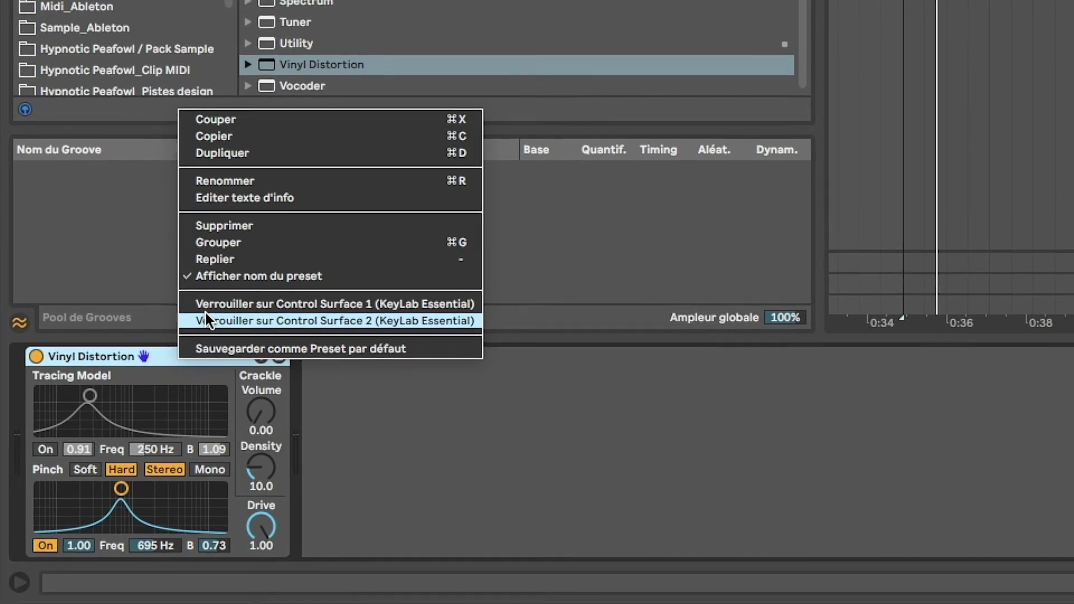
pyautogui.click(404, 468)
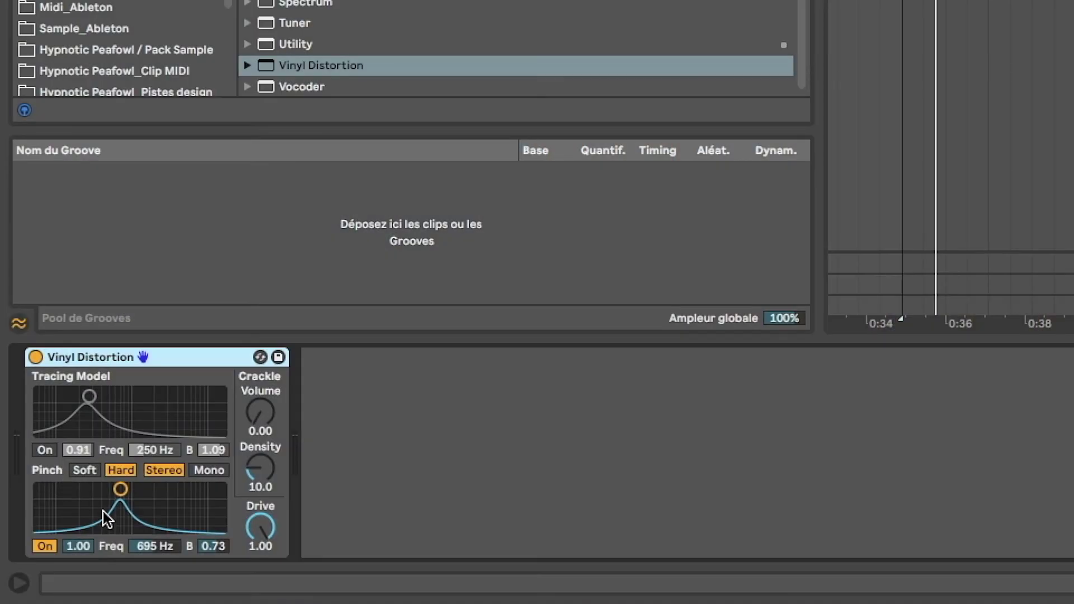
# Vary the Pinch amount, frequency and bandwidth, reaching an amount of about 0.26 at 695 Hz and a bandwidth of 0.16.
pyautogui.moveTo(81, 550); pyautogui.dragTo(81, 570)
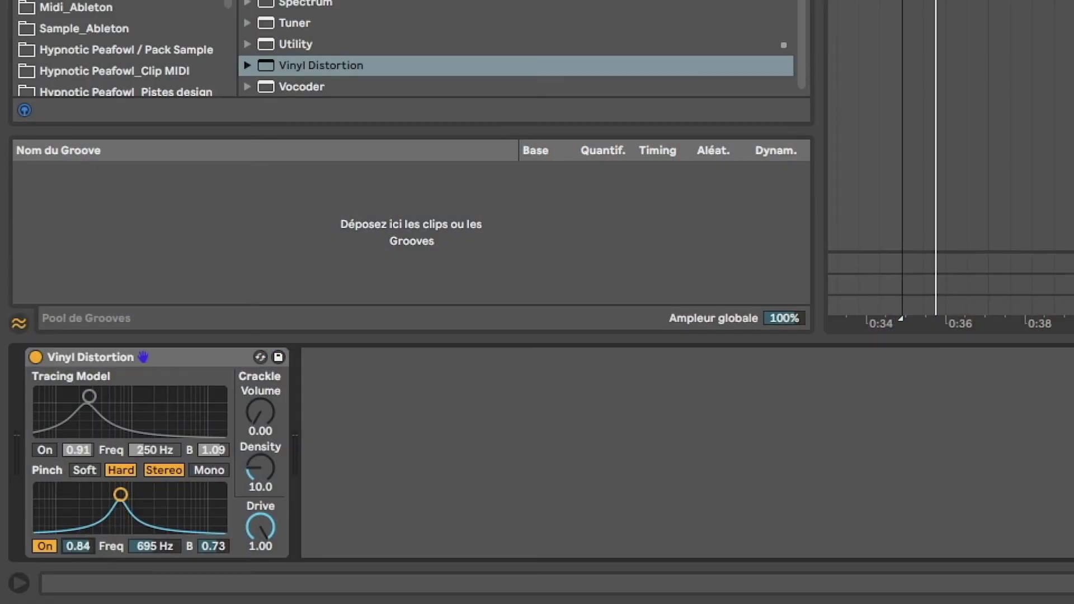
pyautogui.moveTo(151, 555); pyautogui.dragTo(213, 582)
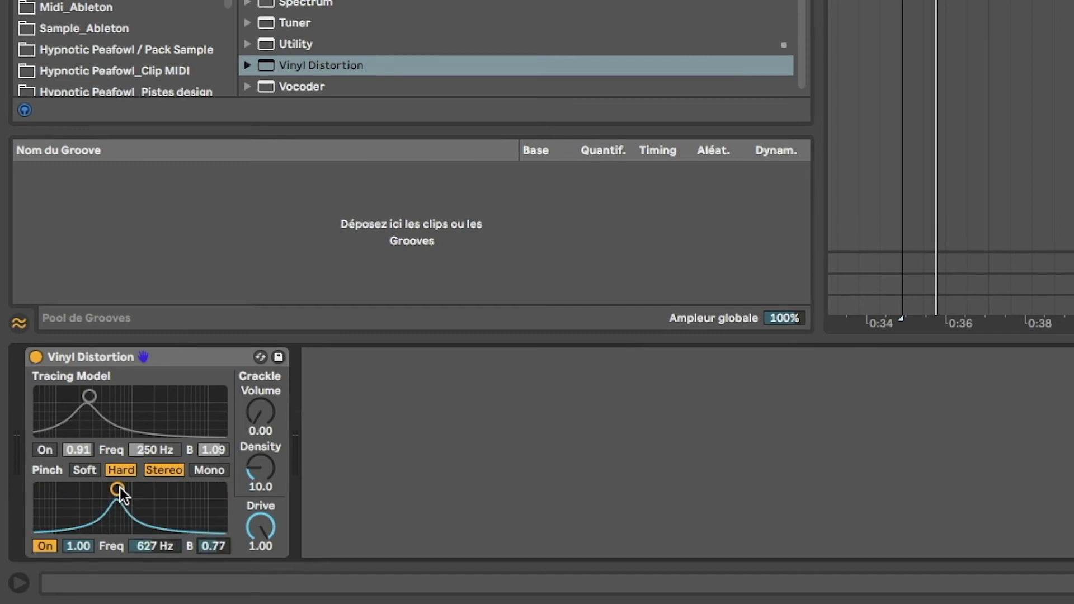
pyautogui.moveTo(213, 546); pyautogui.dragTo(213, 515)
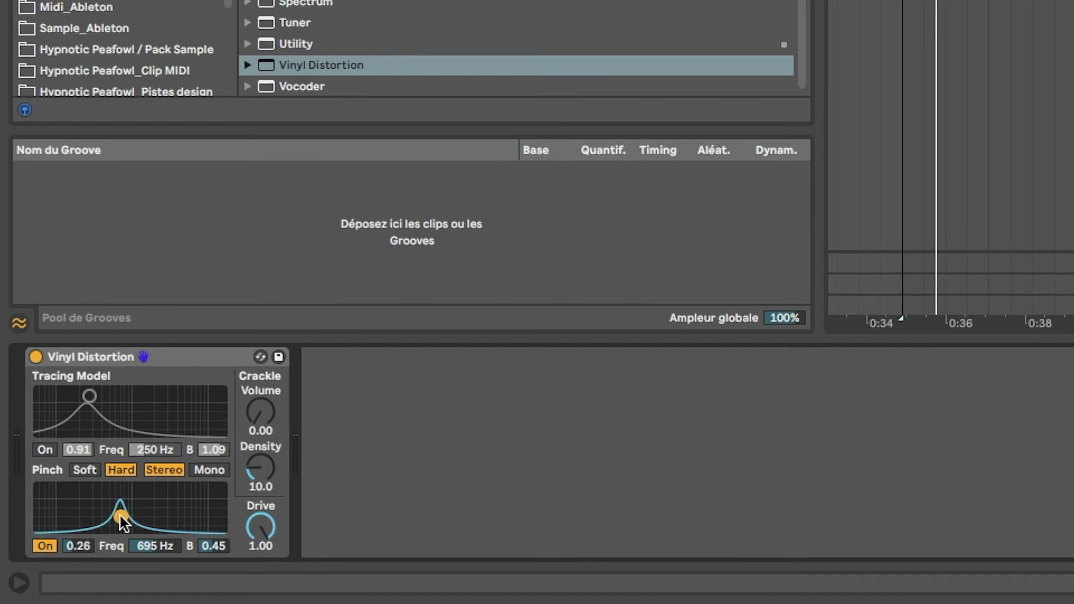
pyautogui.moveTo(213, 546)
pyautogui.mouseDown()
pyautogui.moveTo(213, 526)
pyautogui.moveTo(213, 582)
pyautogui.moveTo(213, 537)
pyautogui.moveTo(213, 577)
pyautogui.moveTo(213, 565)
pyautogui.mouseUp()
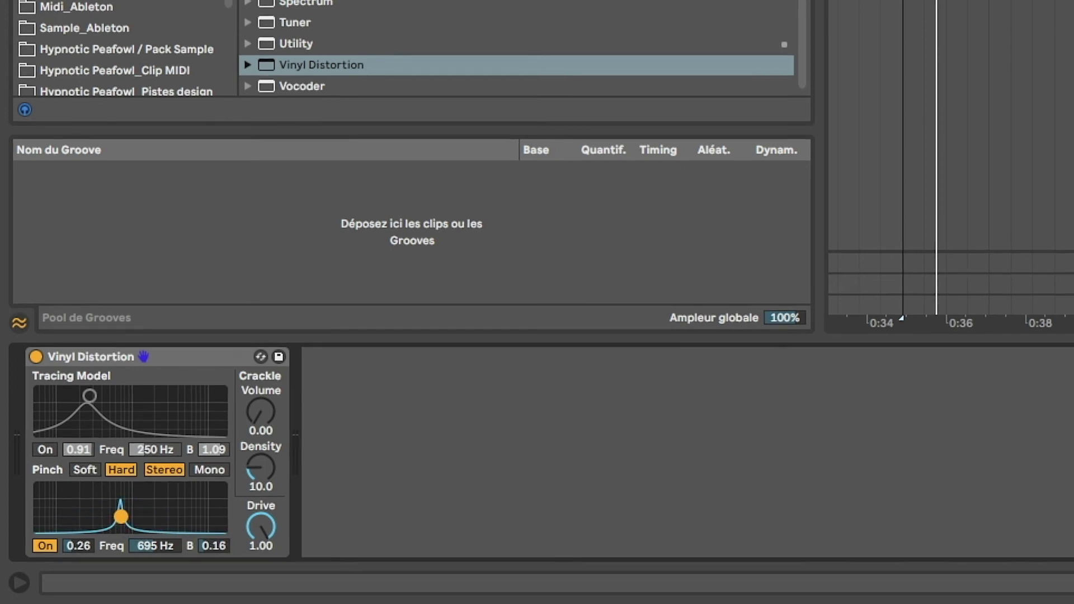
# Sweep the Pinch band and set its amount to 1.00, frequency to about 387 Hz and bandwidth to about 0.30.
pyautogui.moveTo(124, 489); pyautogui.dragTo(221, 492)
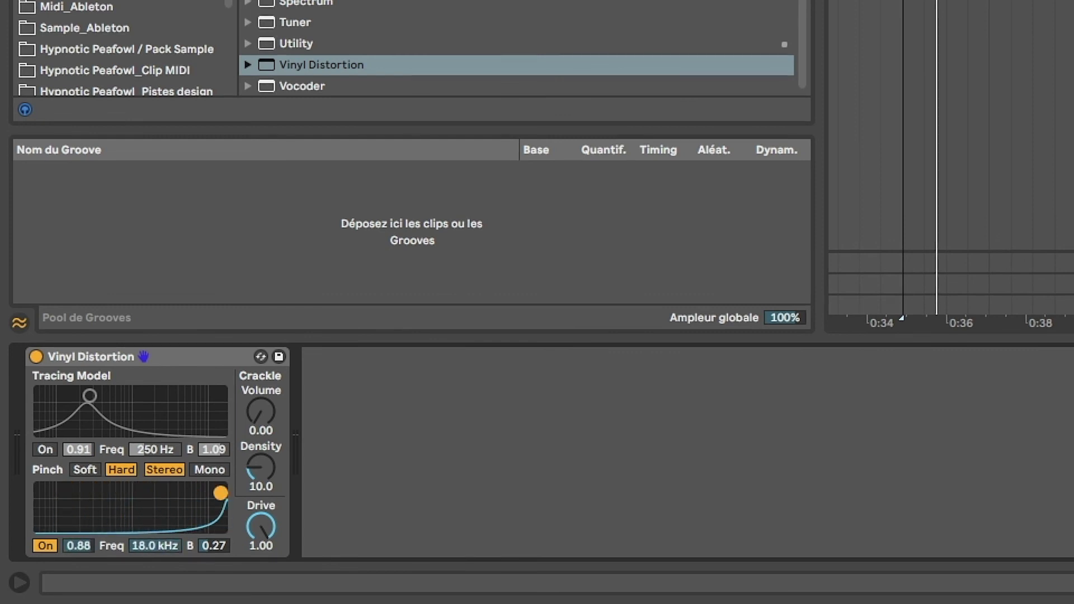
pyautogui.moveTo(148, 501); pyautogui.dragTo(104, 488)
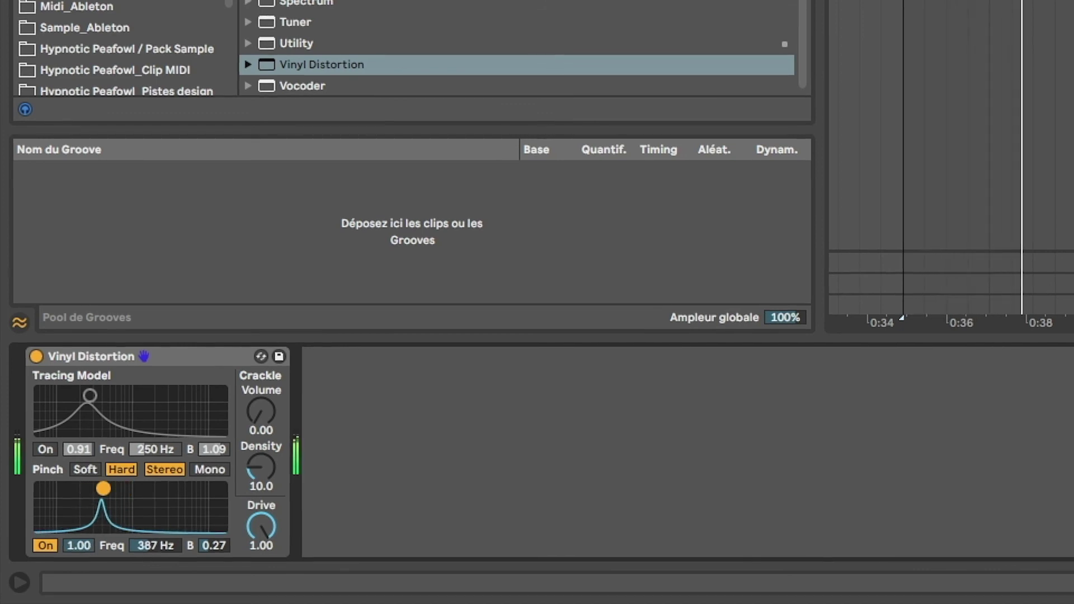
pyautogui.moveTo(214, 546); pyautogui.dragTo(215, 582)
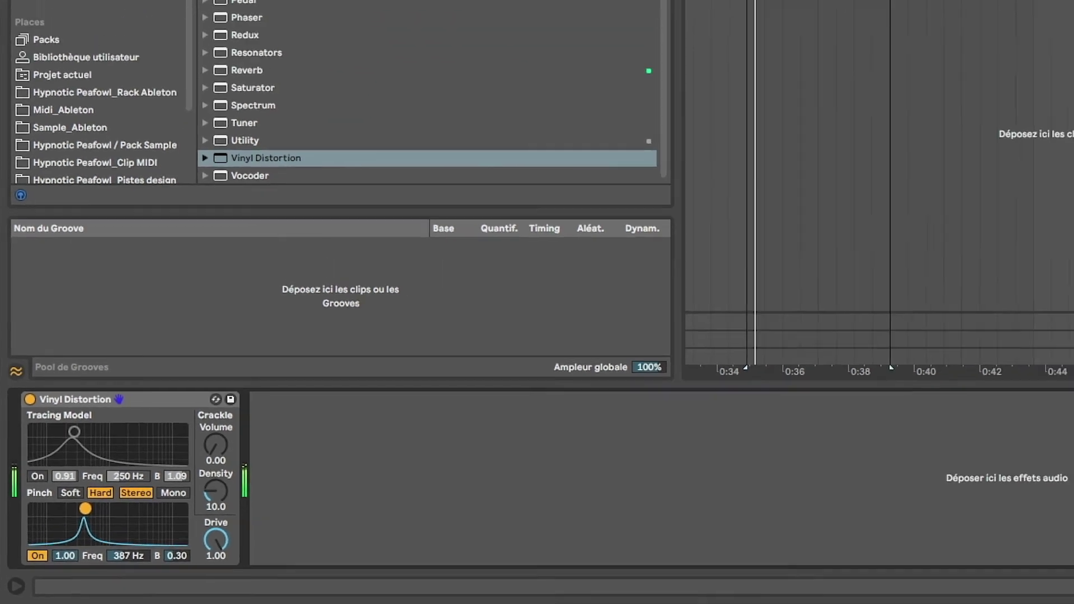